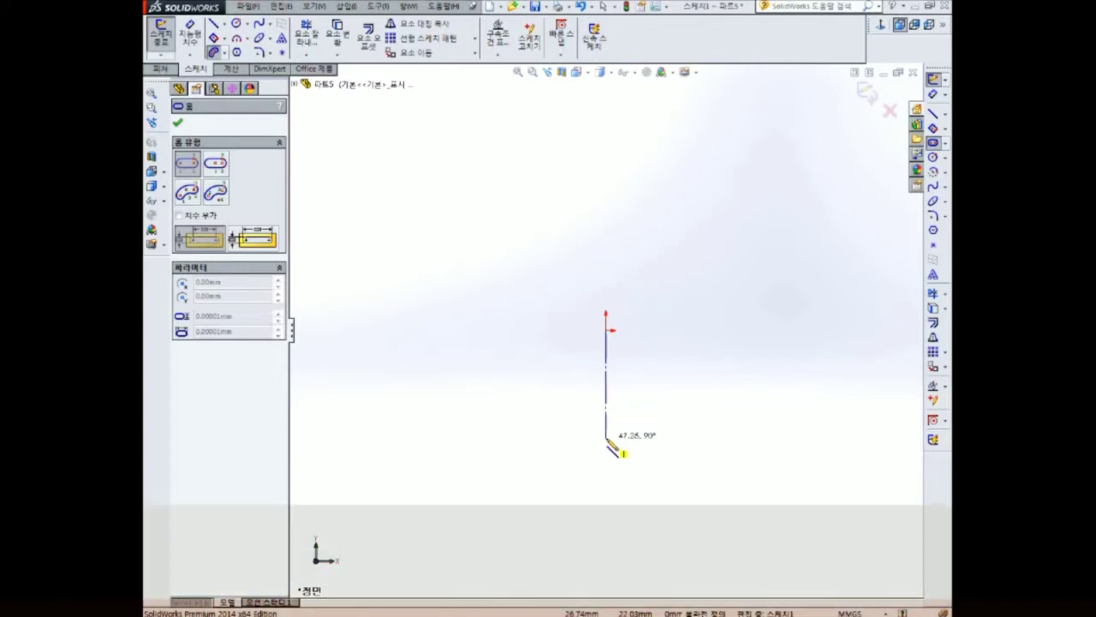
Step: Draw a vertical straight slot starting at the origin, with a 6.5 mm end radius and 15 mm between centres
left_click(642, 382)
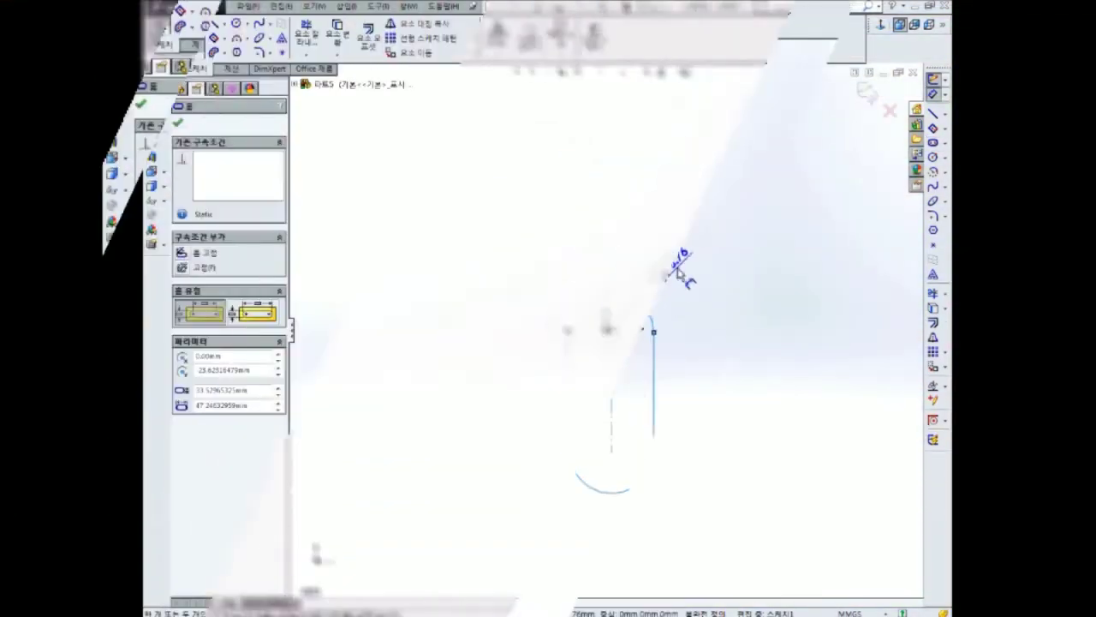
left_click(677, 278)
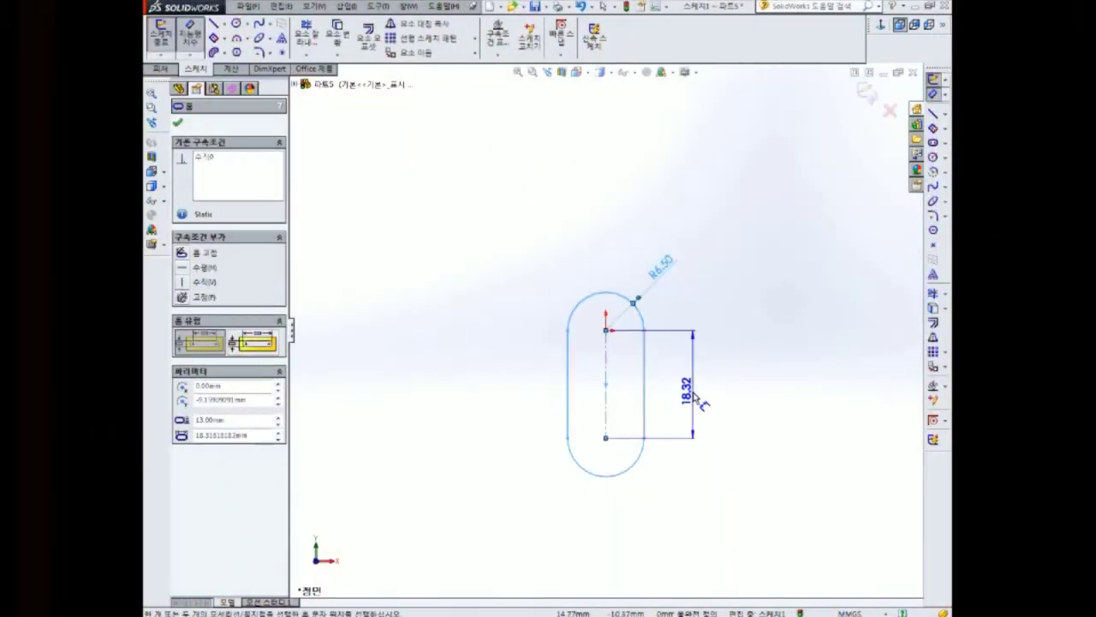
left_click(693, 382)
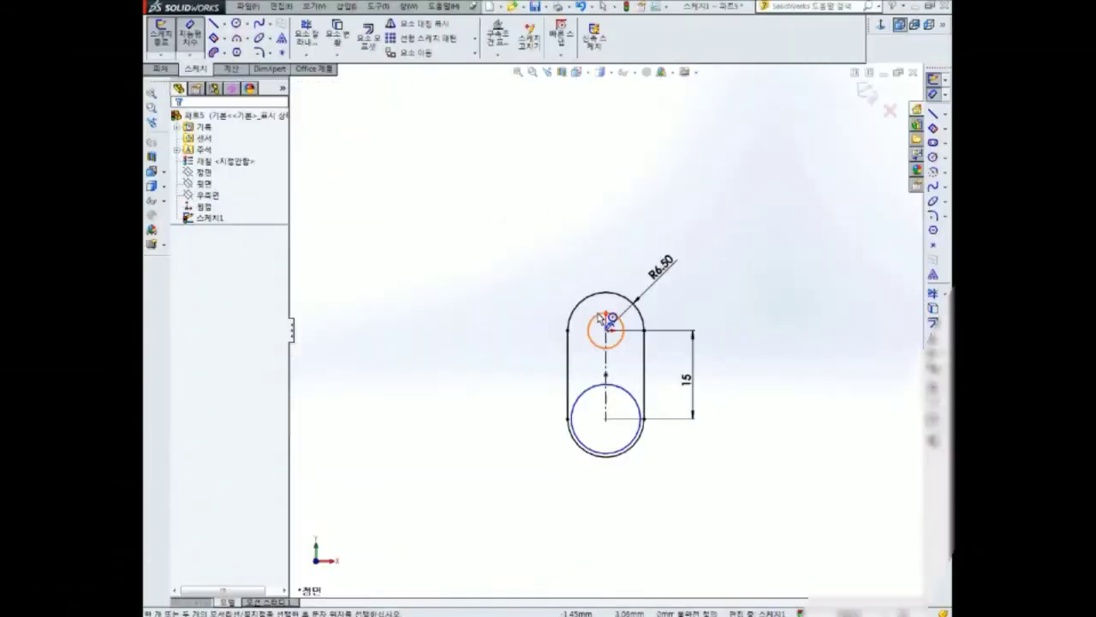
Step: Set the diameter of the circle at the origin to 8 mm and make the lower circle equal to it
left_click(606, 319)
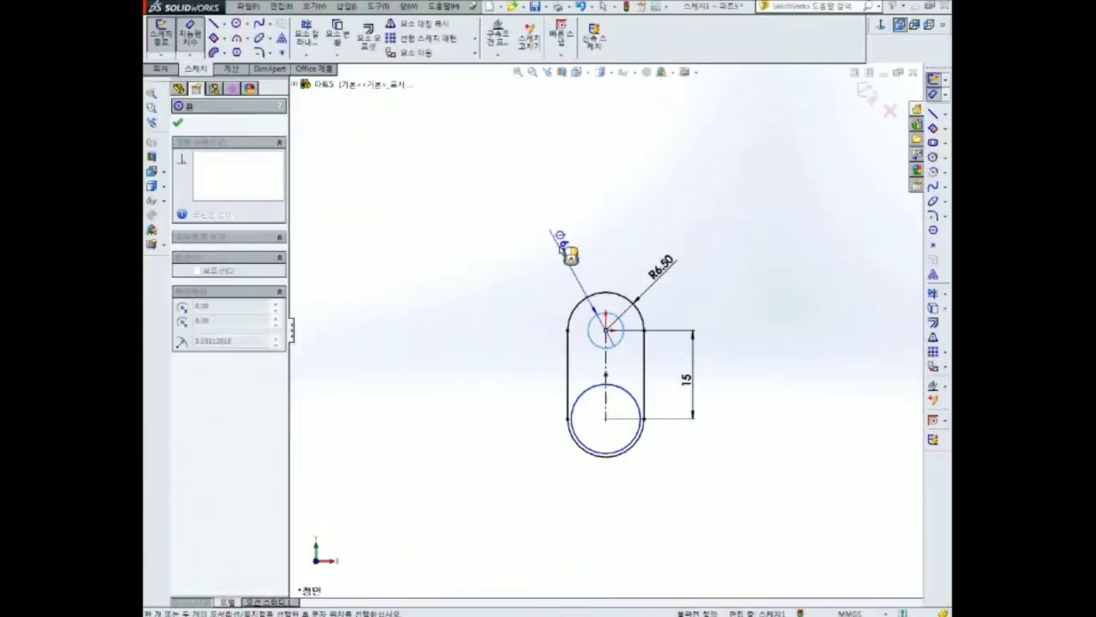
left_click(563, 247)
type("8")
key("Return")
key("Escape")
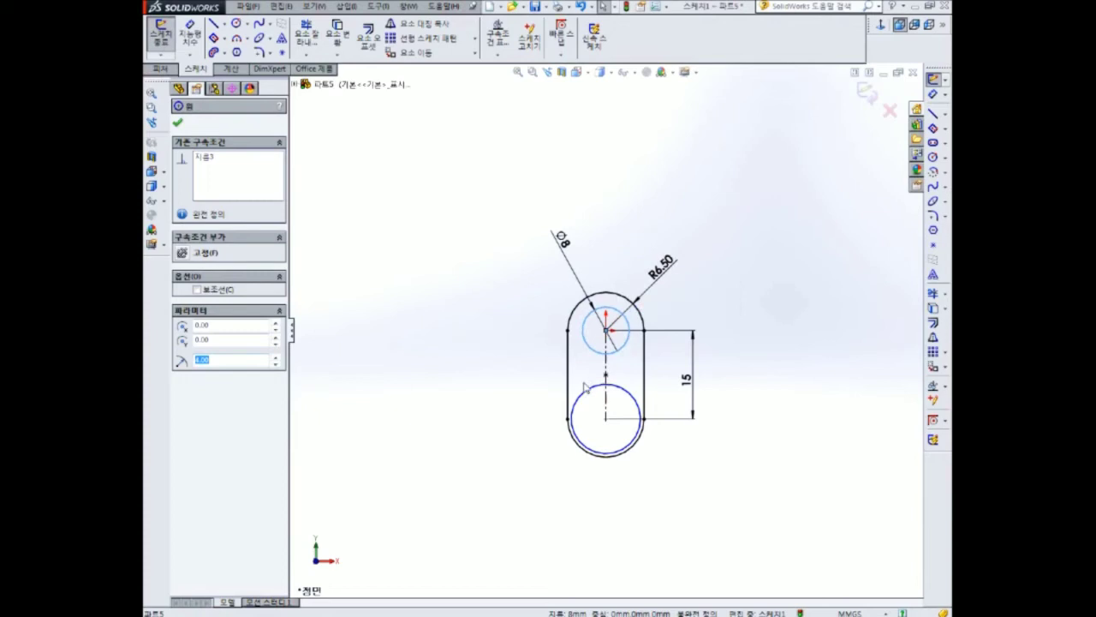
left_click(196, 371)
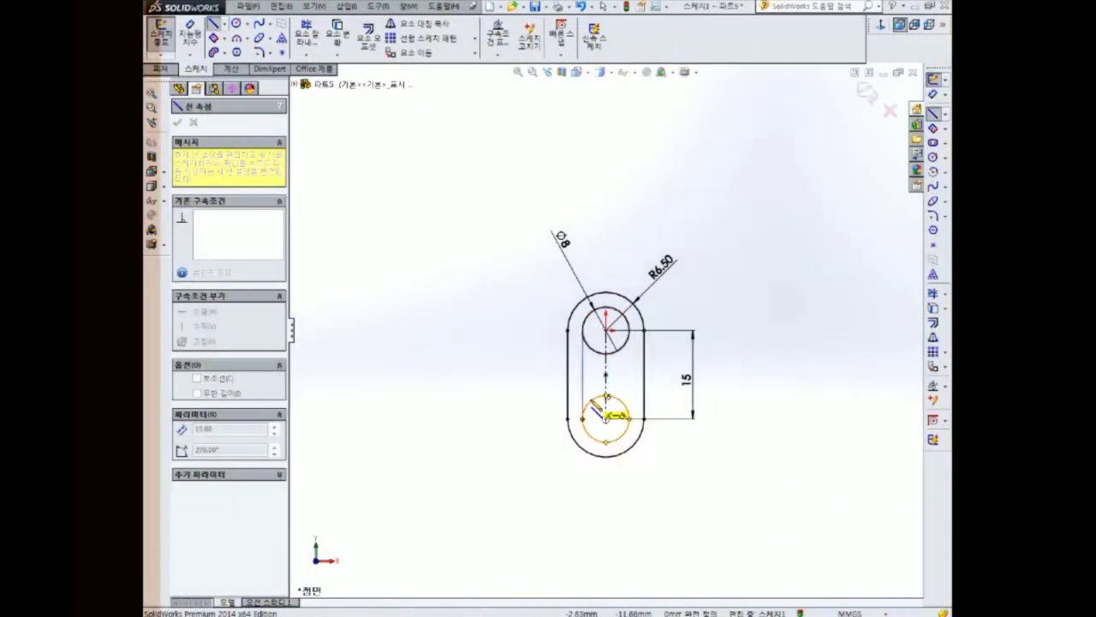
Step: Draw a vertical line joining the two inner circles on the left side and dimension it 2.5 mm from the centreline
key("Escape")
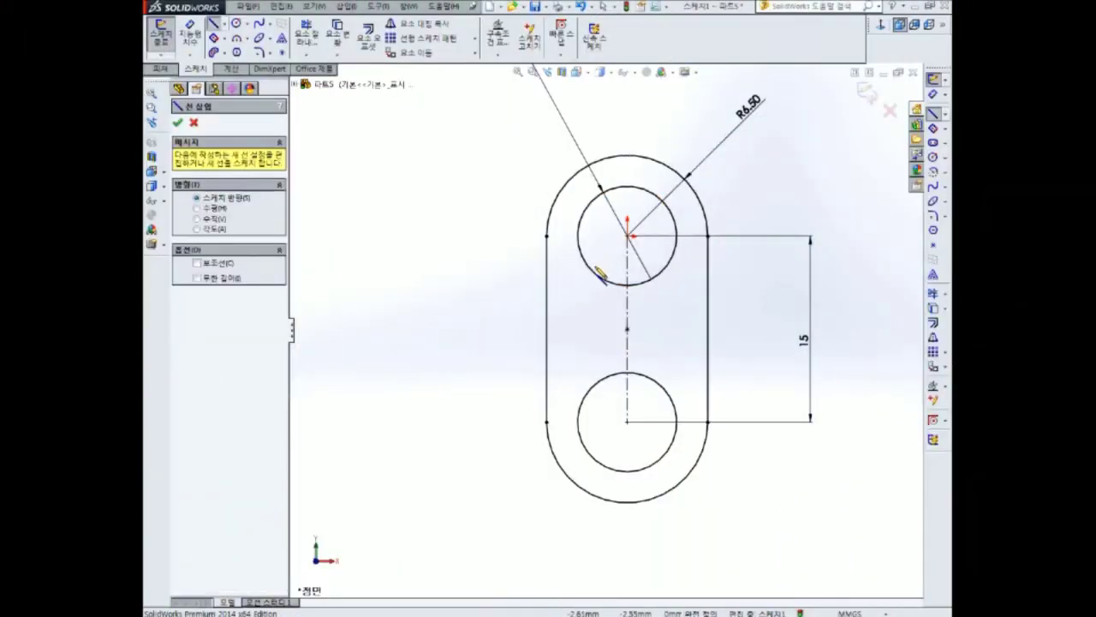
left_click(594, 273)
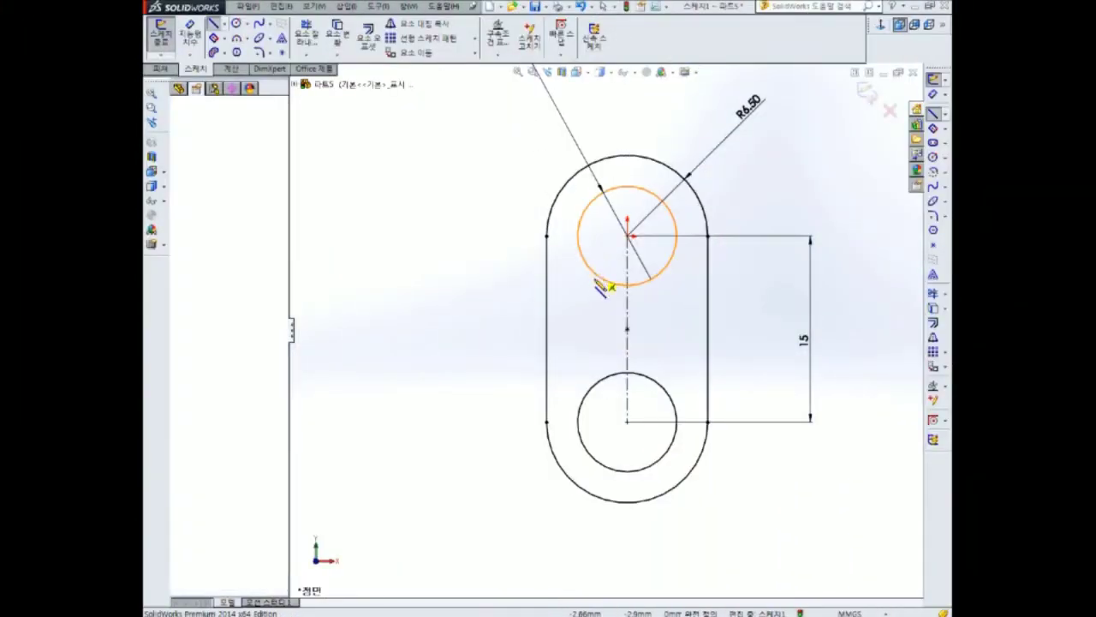
key("Escape")
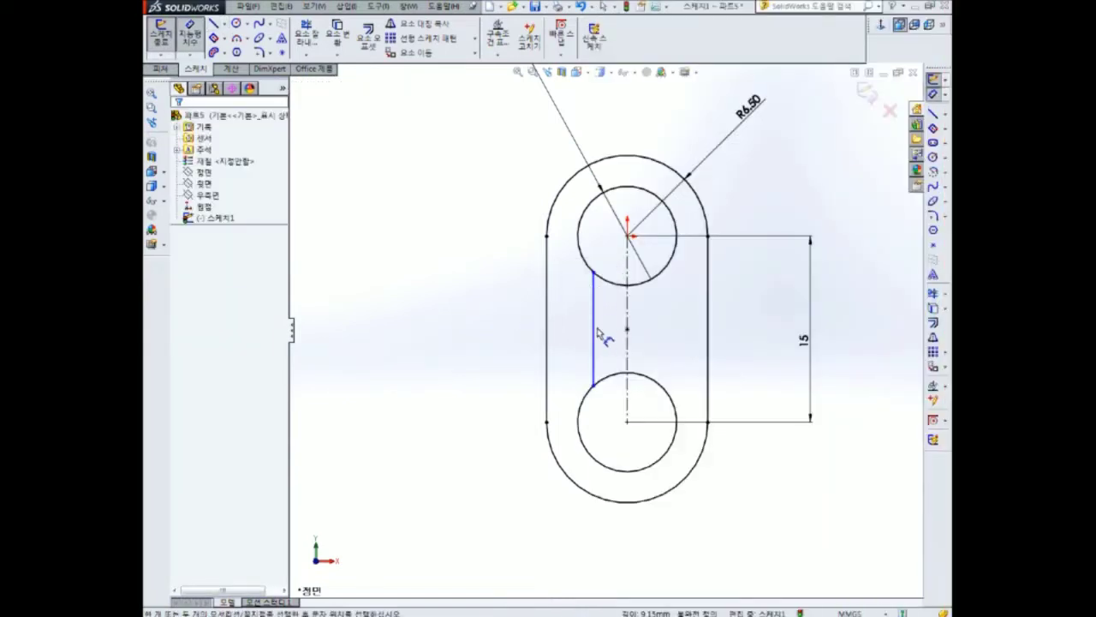
left_click(598, 333)
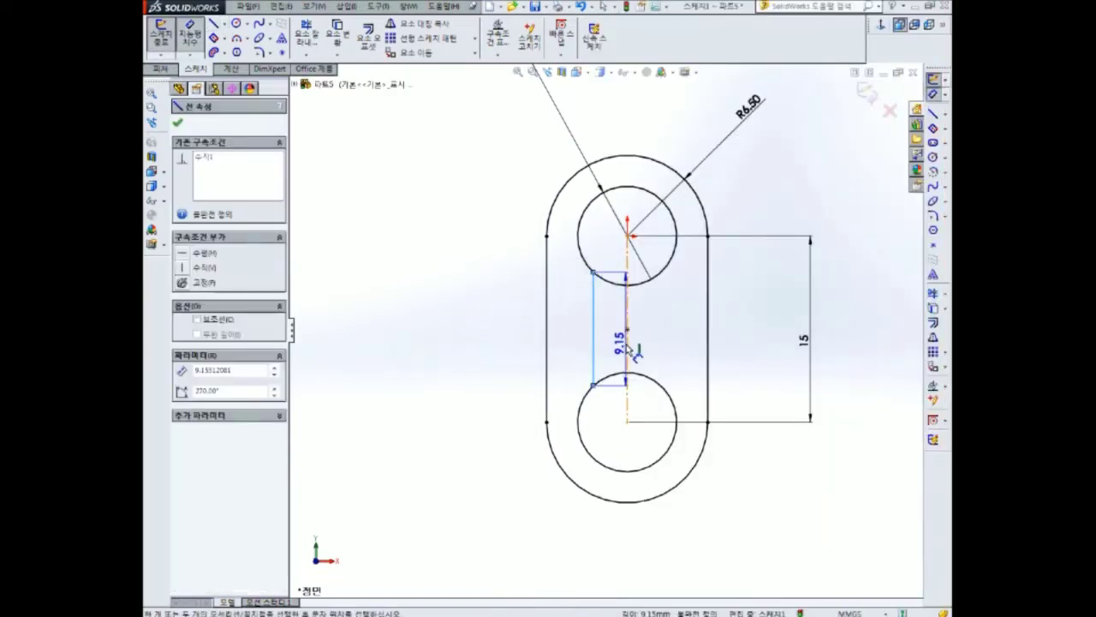
left_click(616, 428)
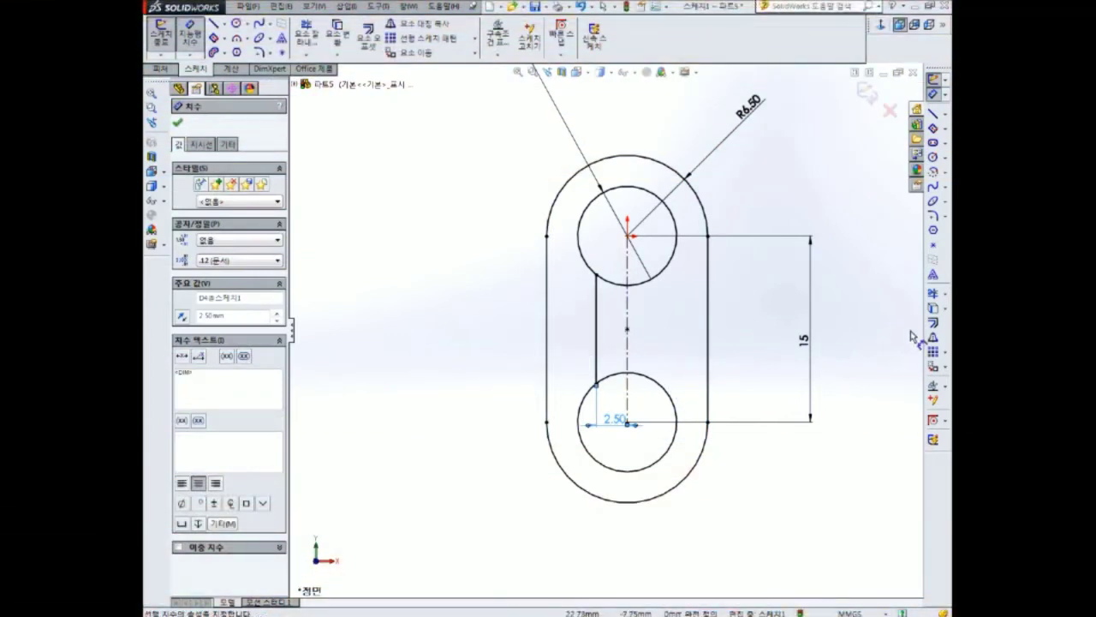
Step: Draw a matching vertical line joining the two inner circles on the right side of the centreline
left_click(931, 337)
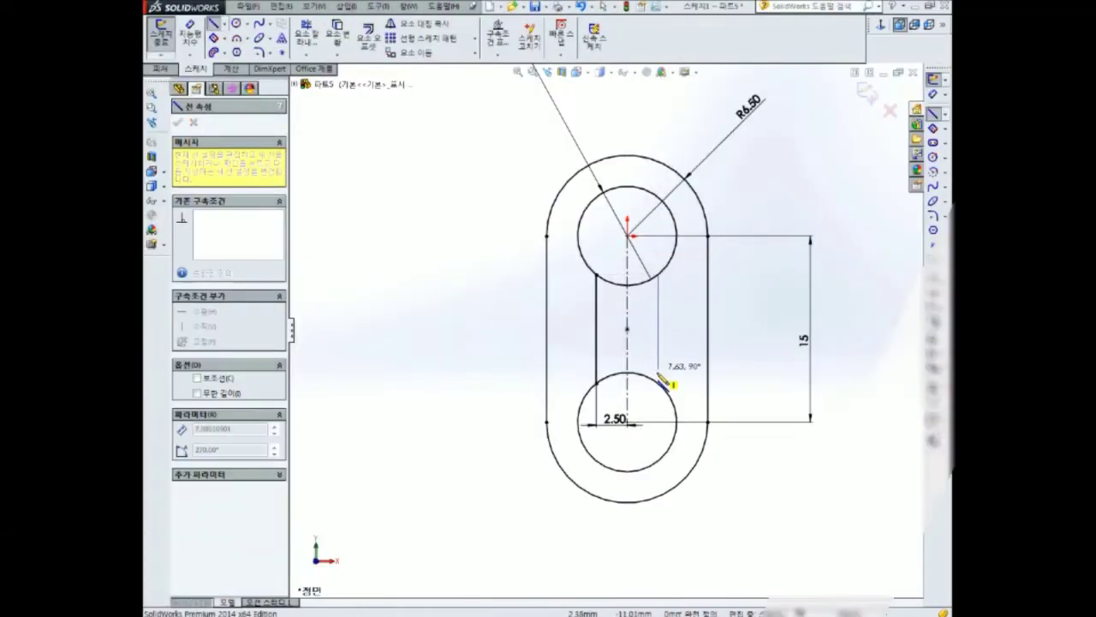
left_click(659, 382)
key("Escape")
left_click(660, 330)
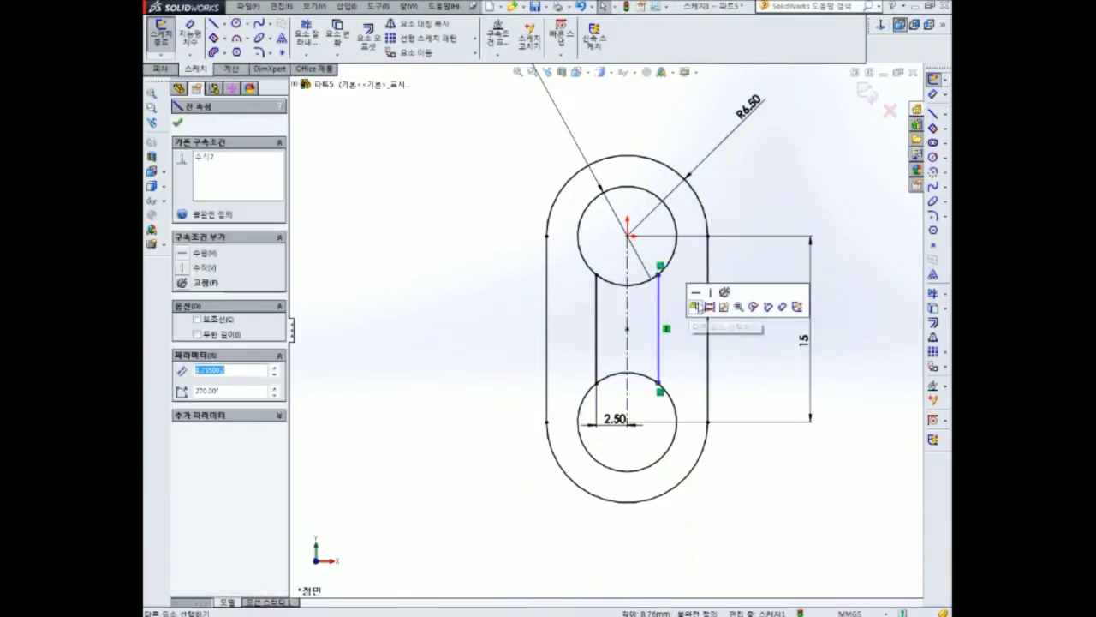
left_click(670, 348)
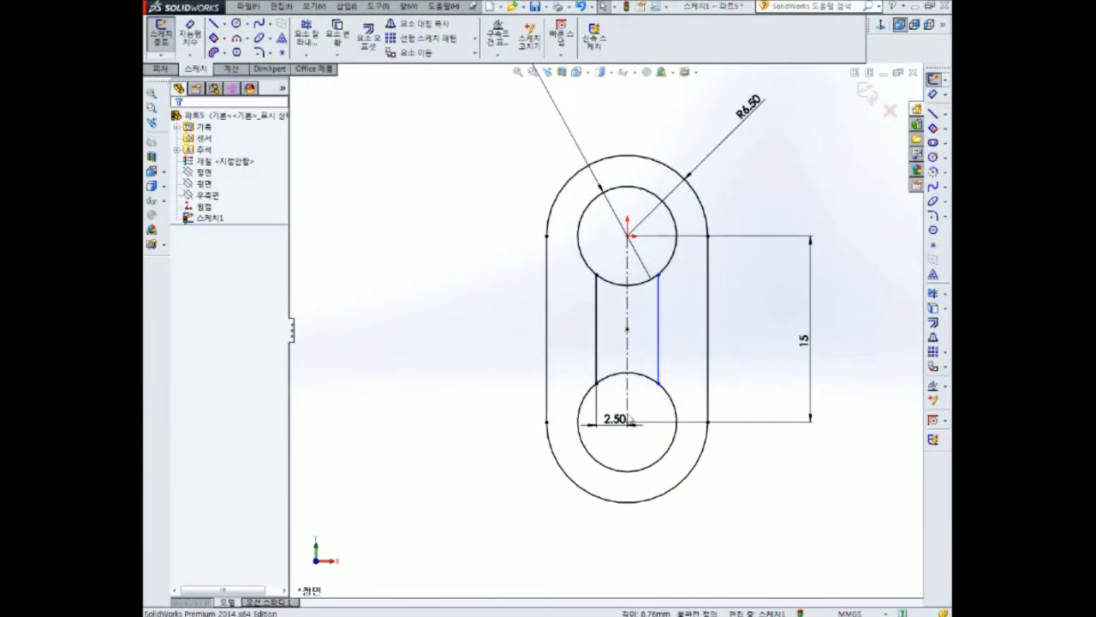
Step: Set the distance between the two vertical connecting lines to 5 mm
left_click(621, 429)
left_click(597, 355)
left_click(658, 348)
left_click(610, 353)
key("Return")
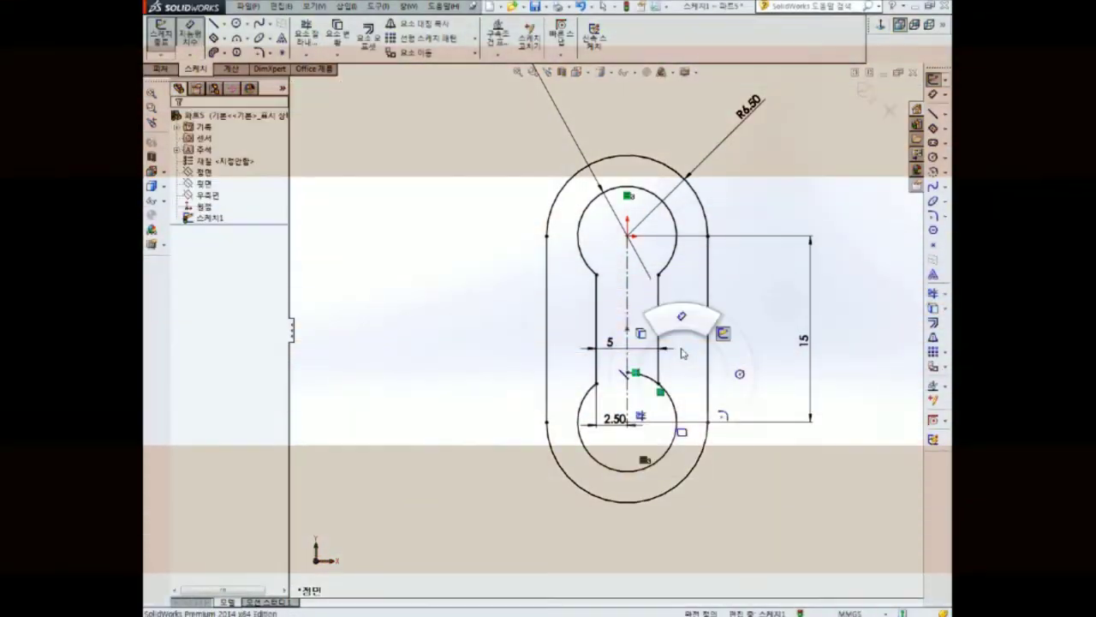
Step: Draw two lines diverging upward from the origin, one to the upper right and one to the upper left
right_click_drag(661, 409, 694, 369)
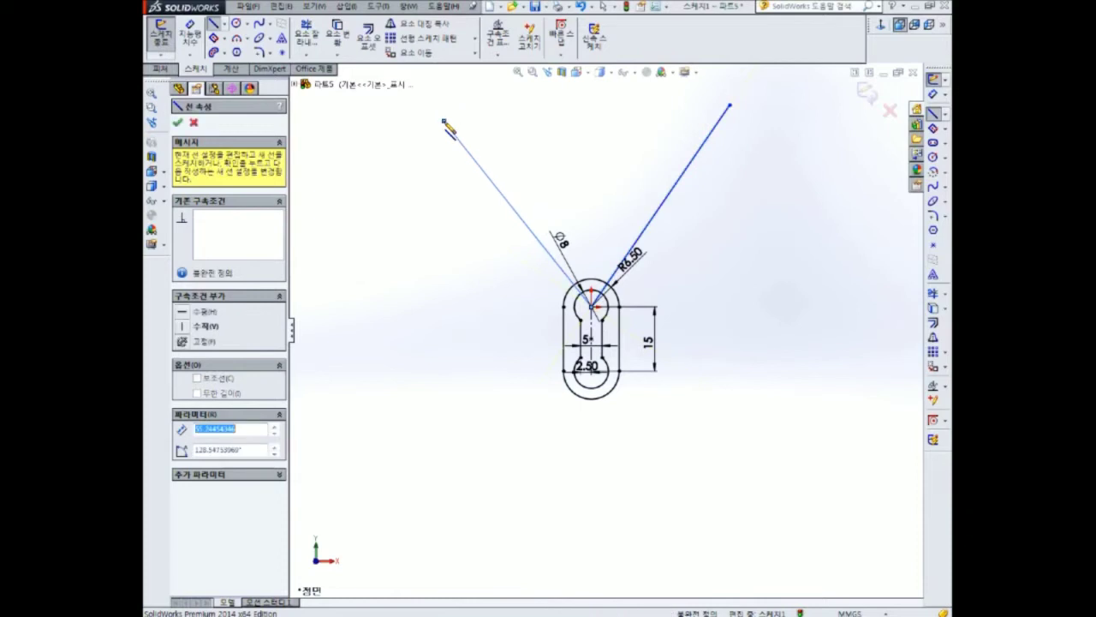
key("Escape")
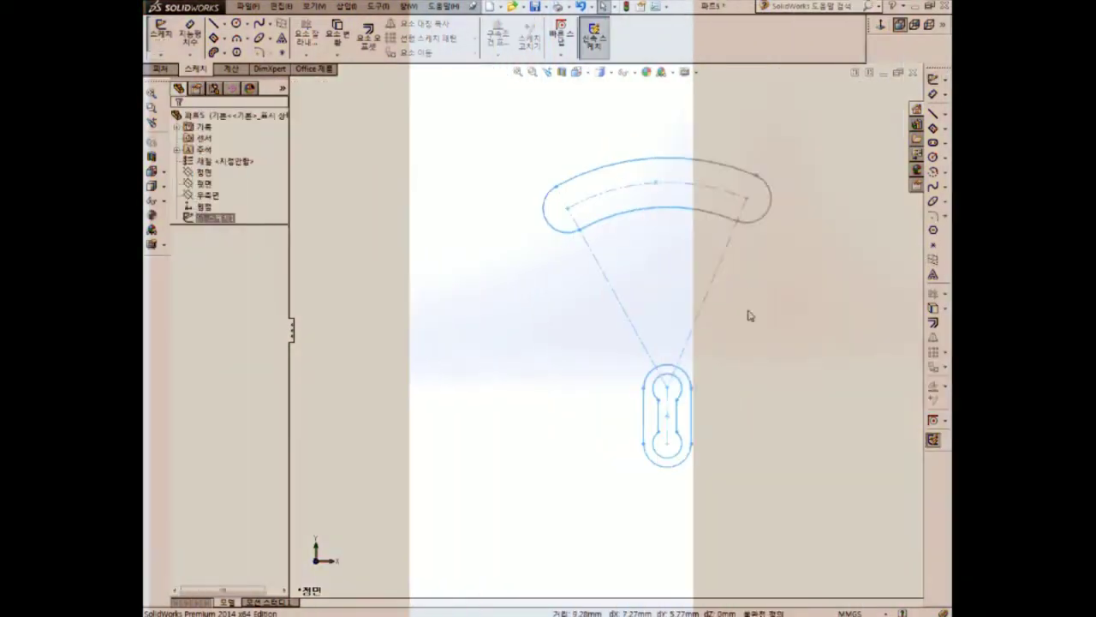
Step: Reopen the sketch and set the arc slot's construction lines at 30° right and 49° left of the vertical centreline
right_click(748, 325)
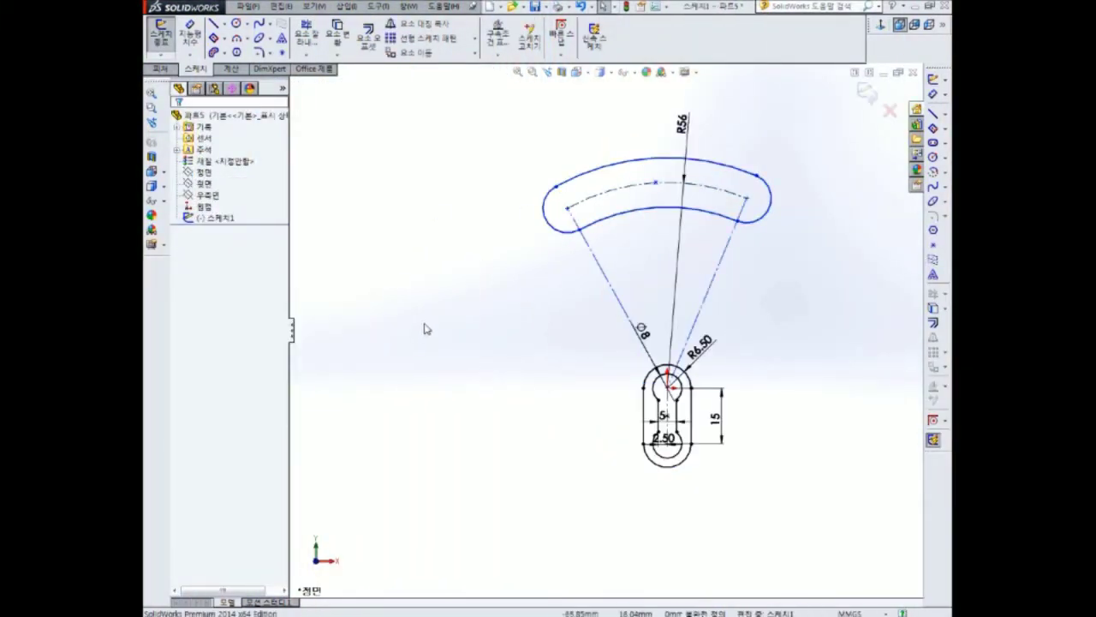
left_click(676, 388)
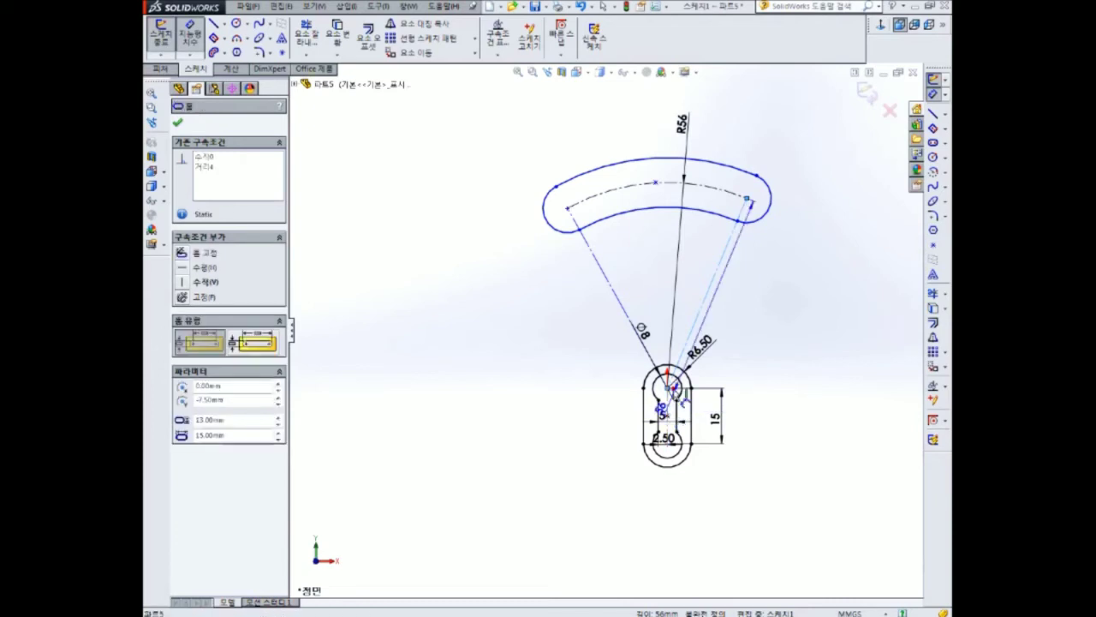
left_click(694, 270)
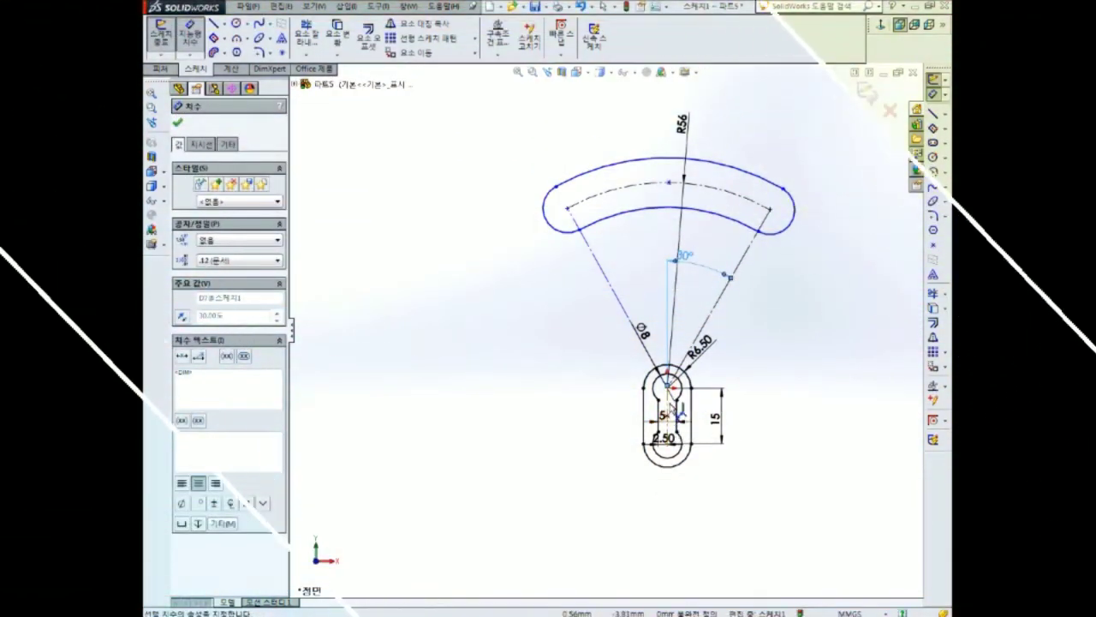
left_click(630, 253)
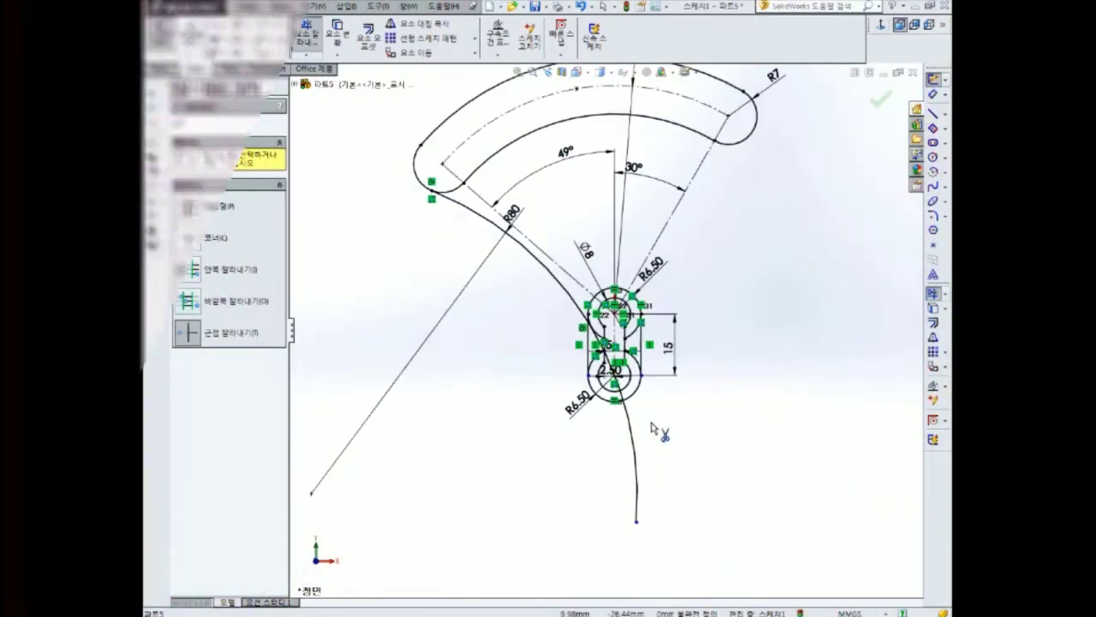
Step: Trim the excess of the left R80 arc where it runs past the upper R6.50 arc
scroll(618, 409, "down", 3)
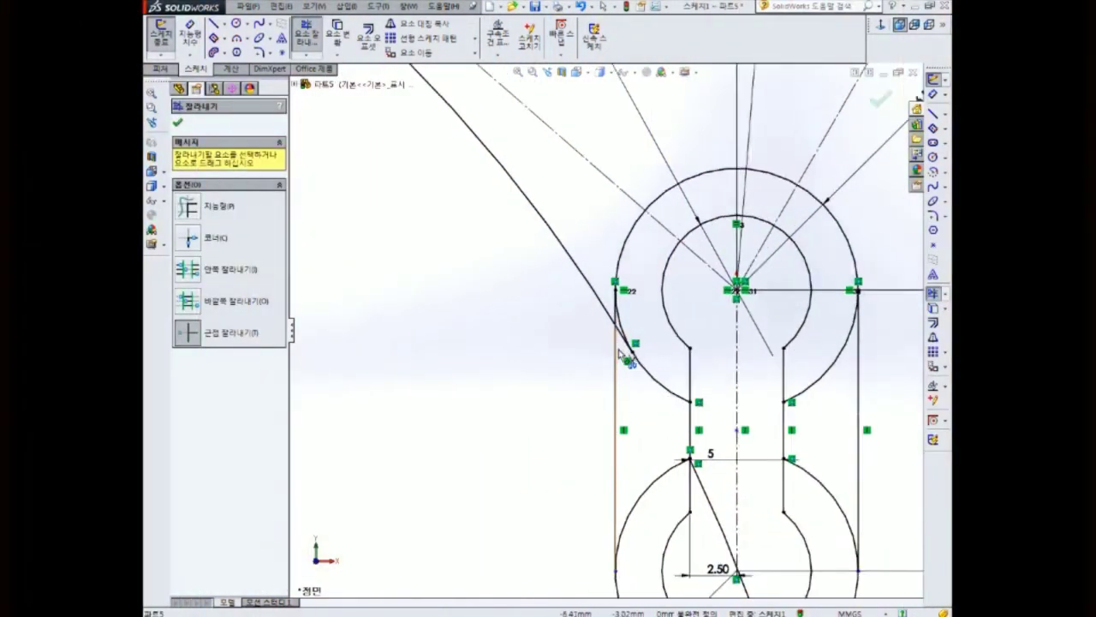
scroll(647, 377, "down", 2)
scroll(644, 372, "up", 4)
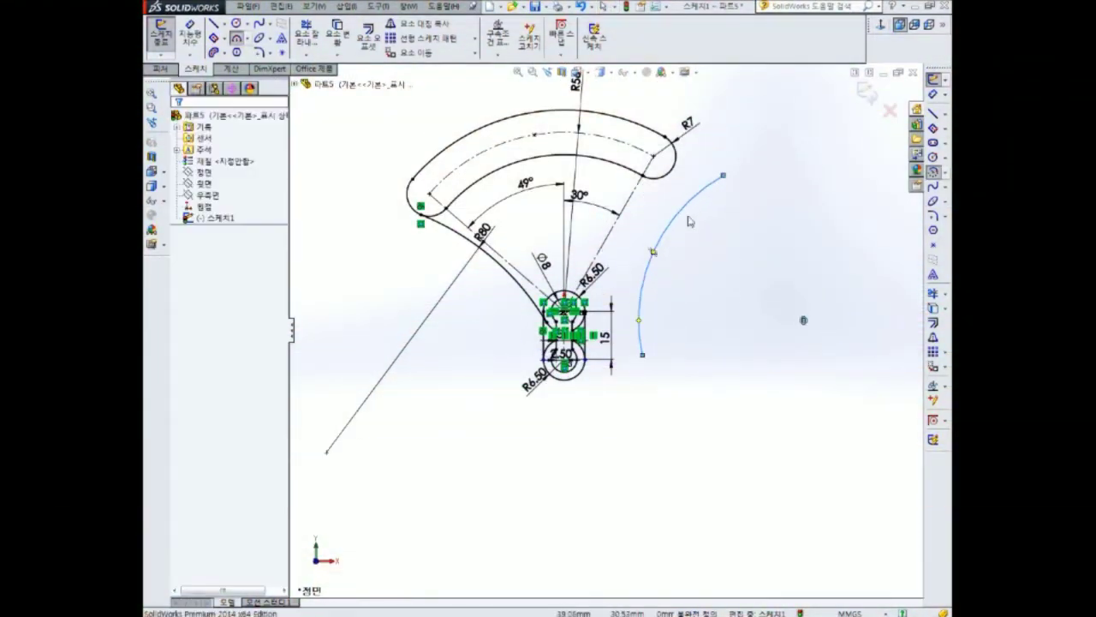
Step: Make the right side arc tangent to the upper R6.50 arc with an 80 mm radius, and trim its excess
left_click(696, 205)
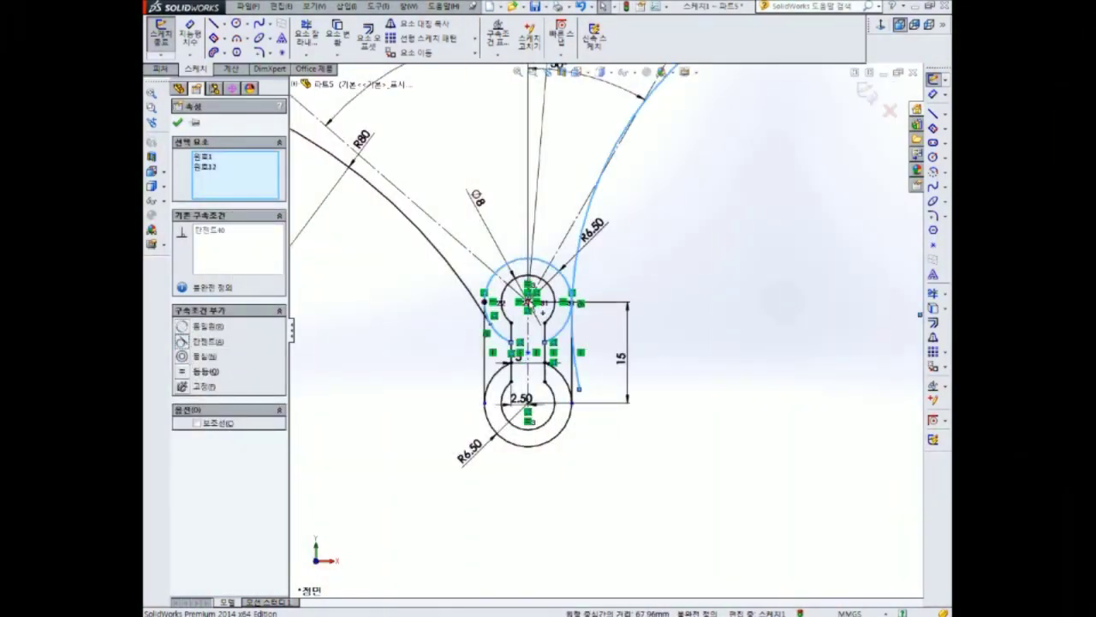
left_click(642, 282)
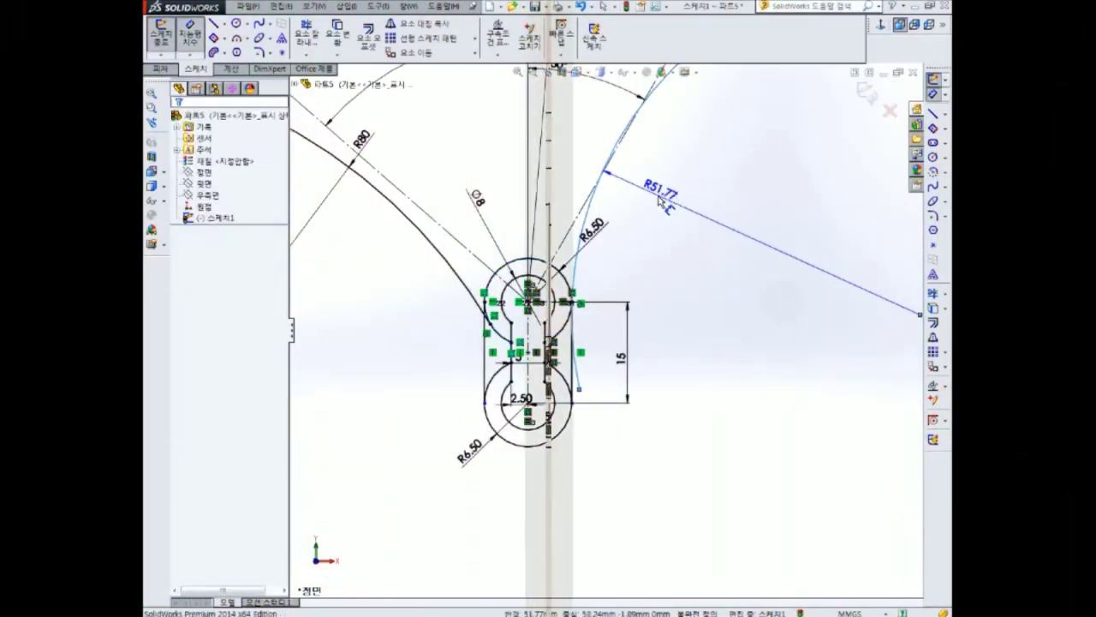
left_click(306, 38)
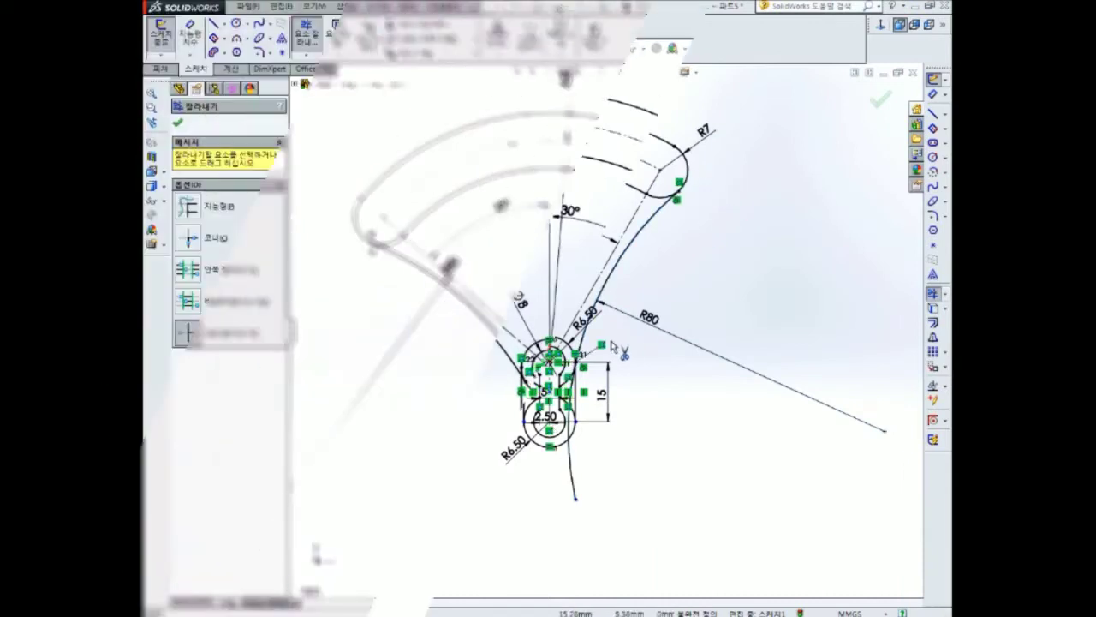
scroll(569, 339, "down", 5)
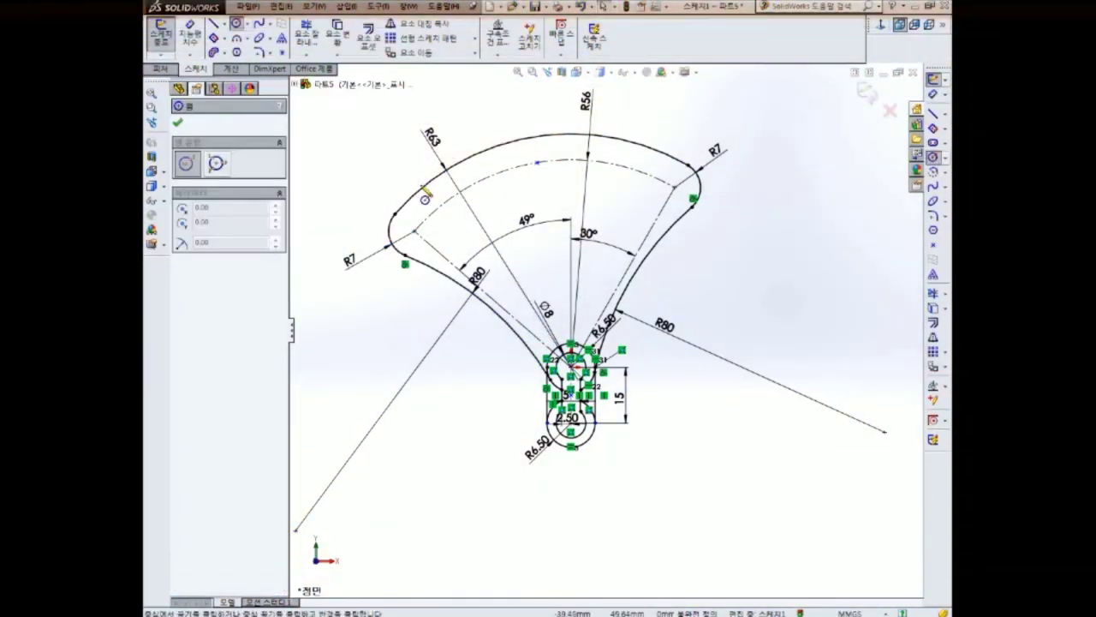
Step: Draw 8 mm diameter circles at the centres of the left and right ends of the arc slot
scroll(435, 241, "down", 4)
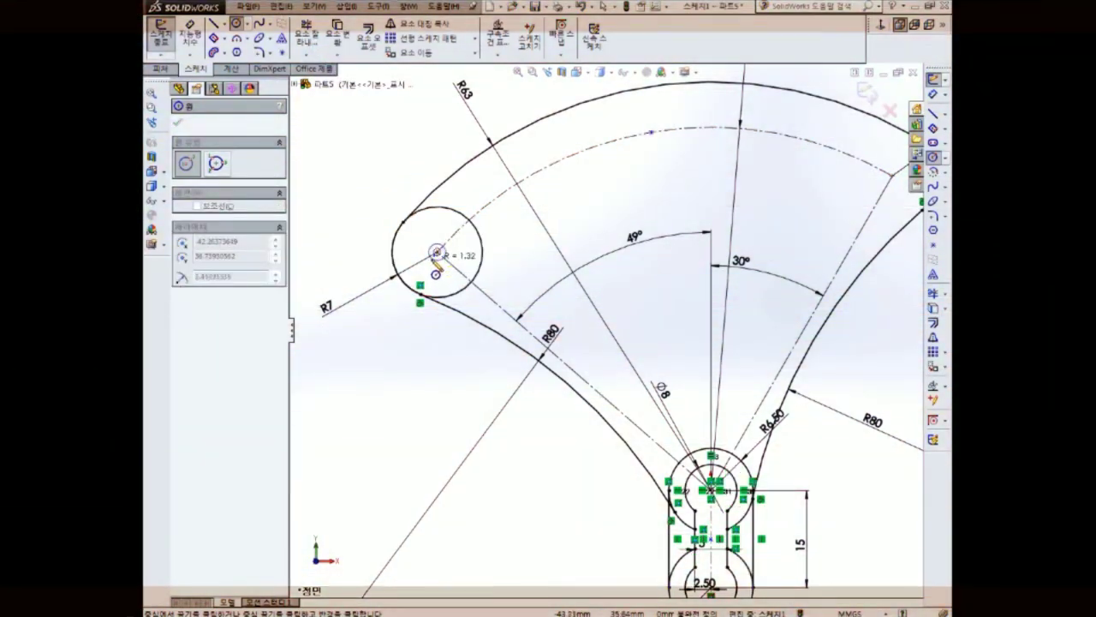
left_click(432, 274)
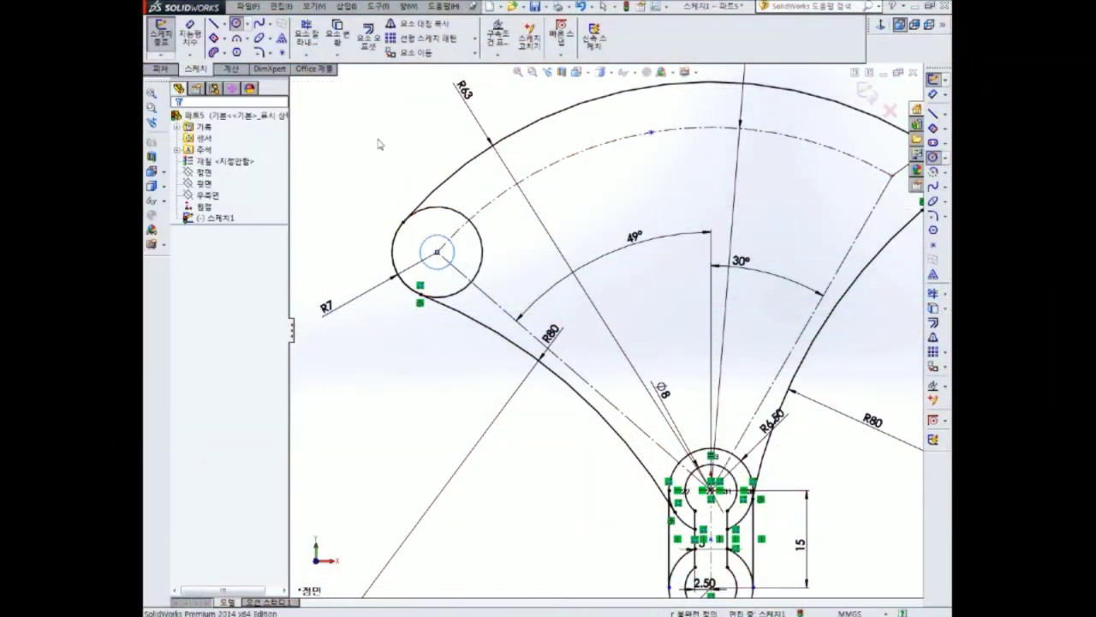
left_click(445, 245)
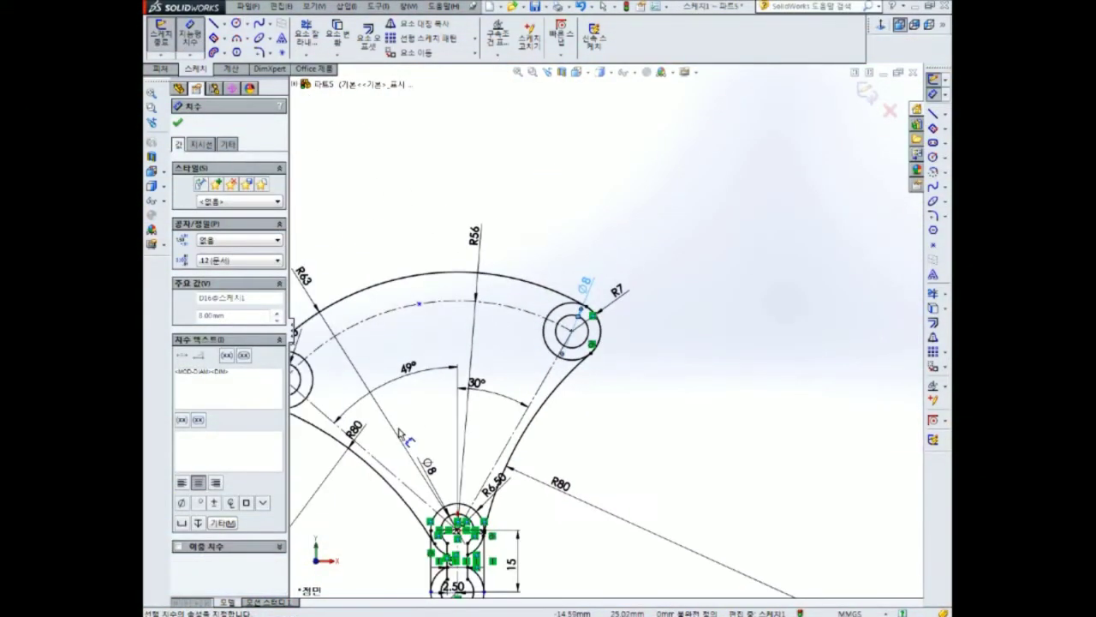
Step: Draw a 22 mm diameter circle concentric with the 8 mm hole at the arc slot's right end
middle_click_drag(393, 441, 436, 418, "ctrl")
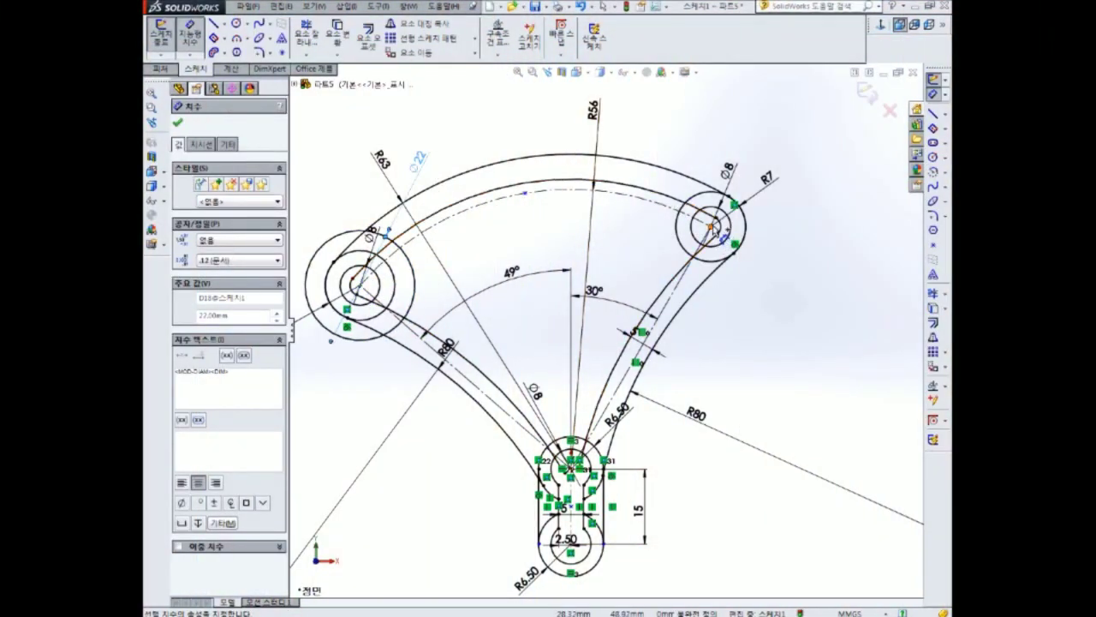
left_click(712, 227)
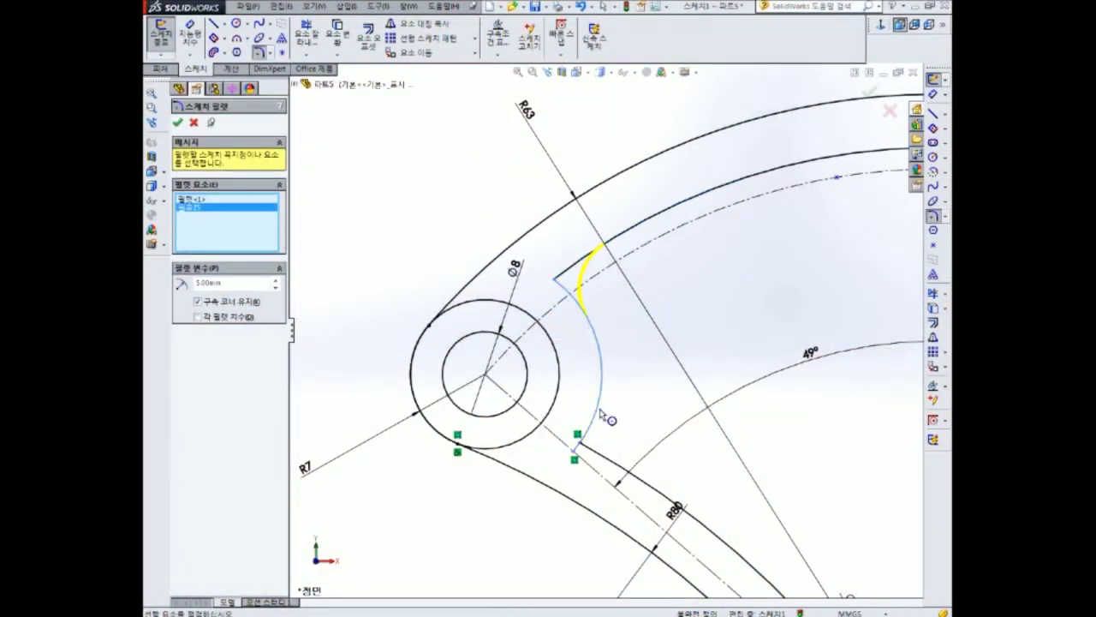
Step: Round the inner profile's left corners with 5 mm fillets and dimension the arc between them as R11
left_click(577, 327)
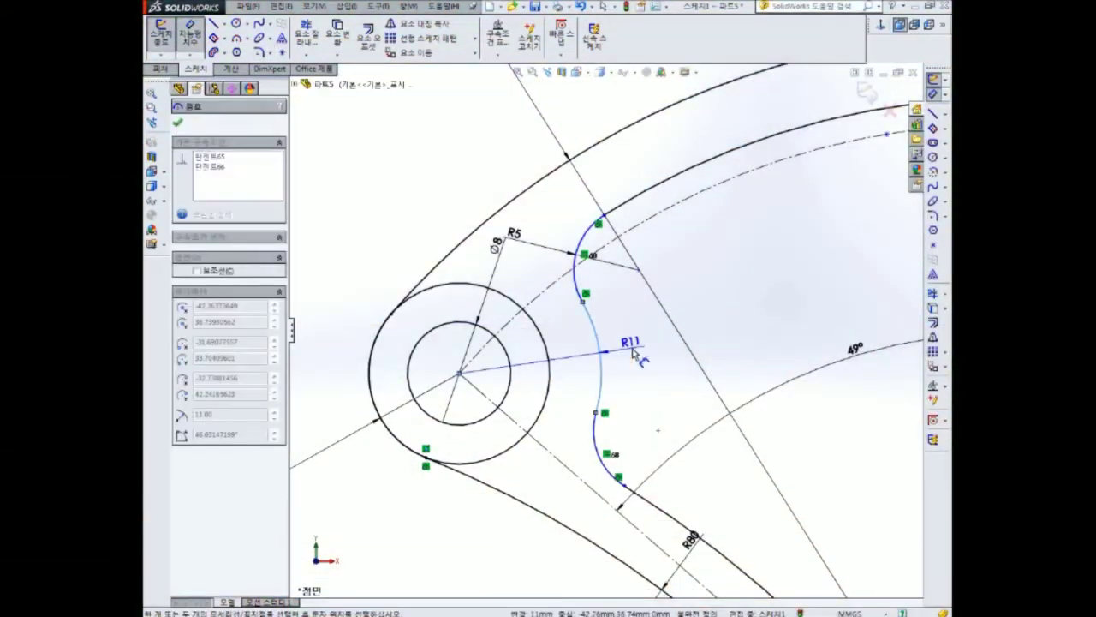
left_click(630, 347)
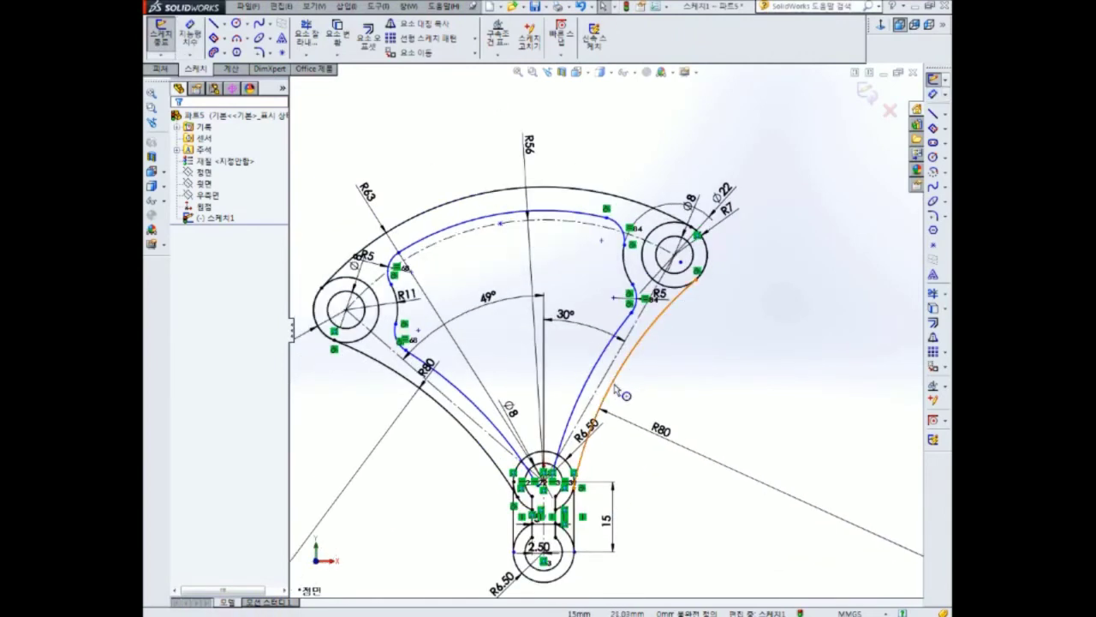
Step: Dimension the spacing between the inner and outer side arcs, using 5 mm on the right side, and dimension the left side
left_click(618, 377)
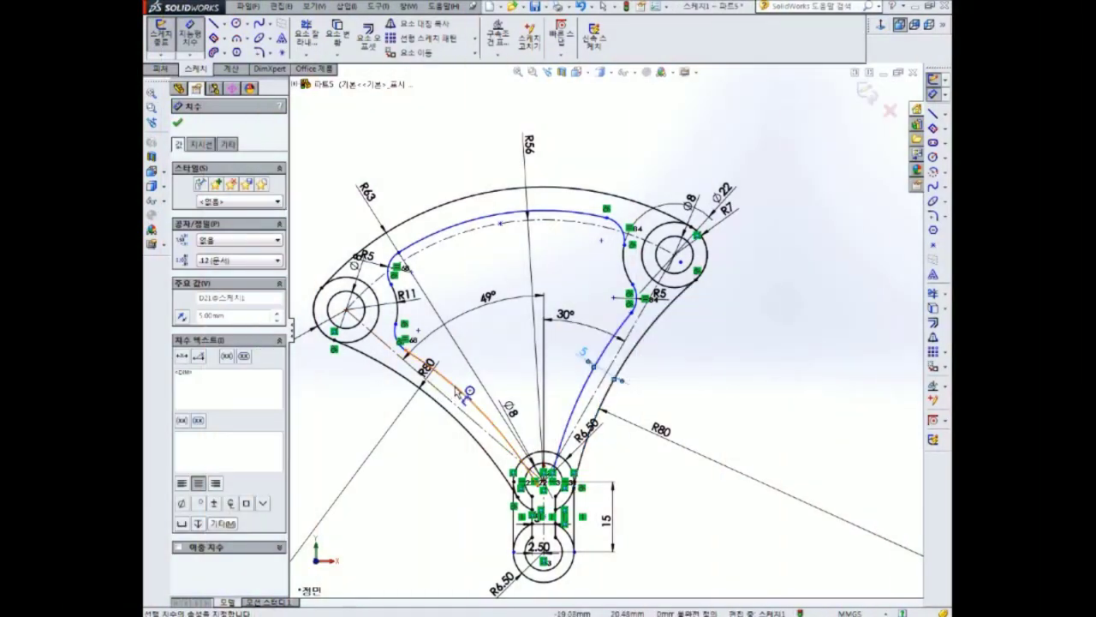
left_click(458, 391)
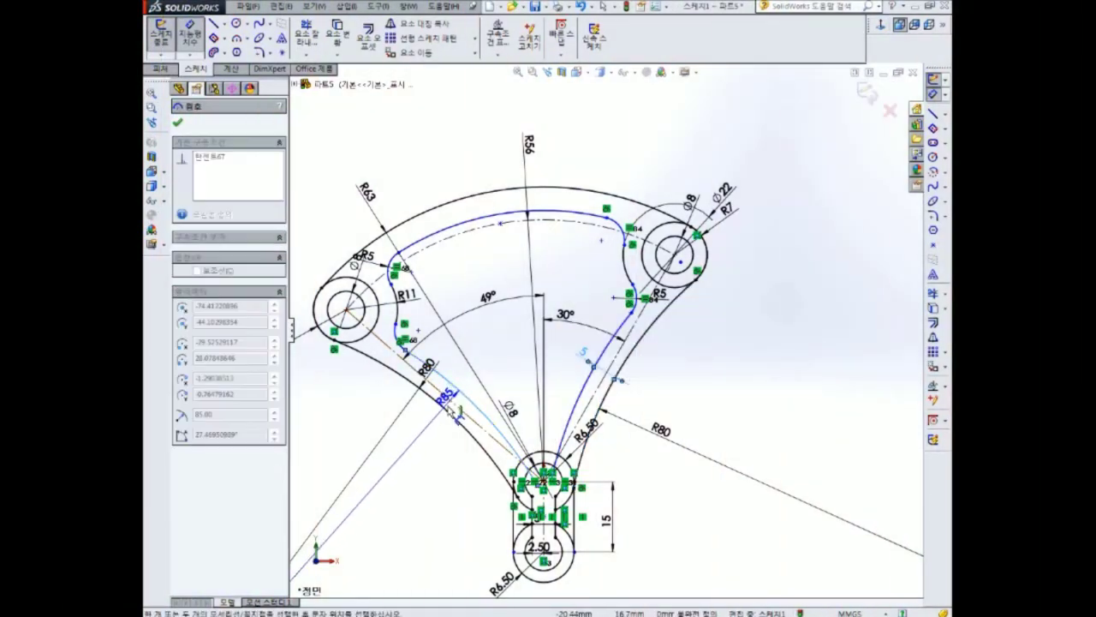
left_click(474, 377)
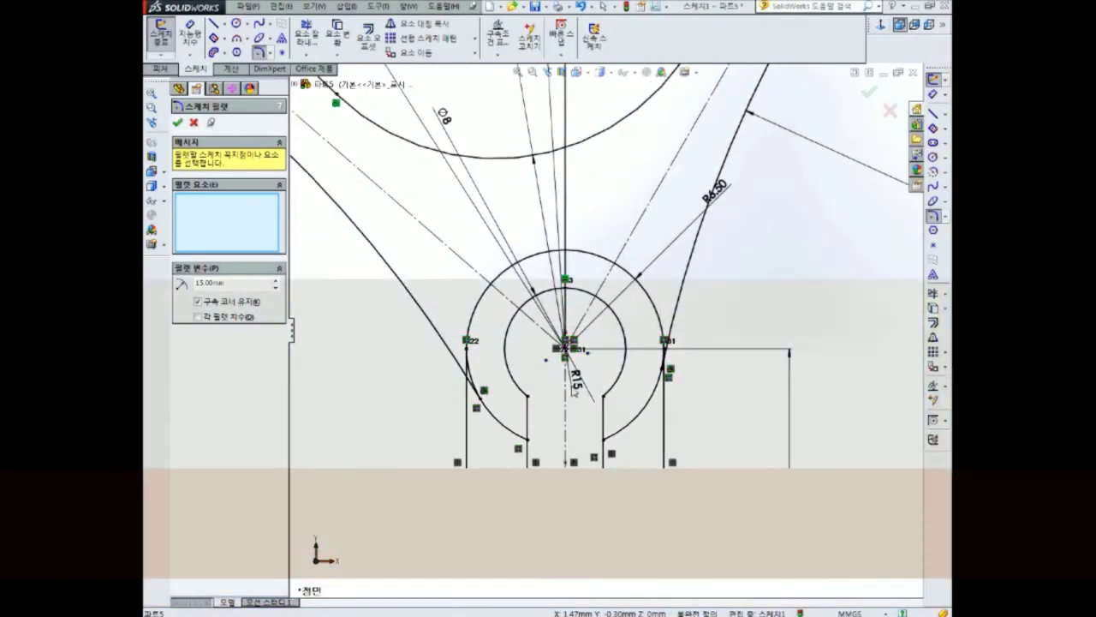
Step: Adjust the lower endpoints of the vertical side lines at the lower R6.50 arc
left_click(729, 480)
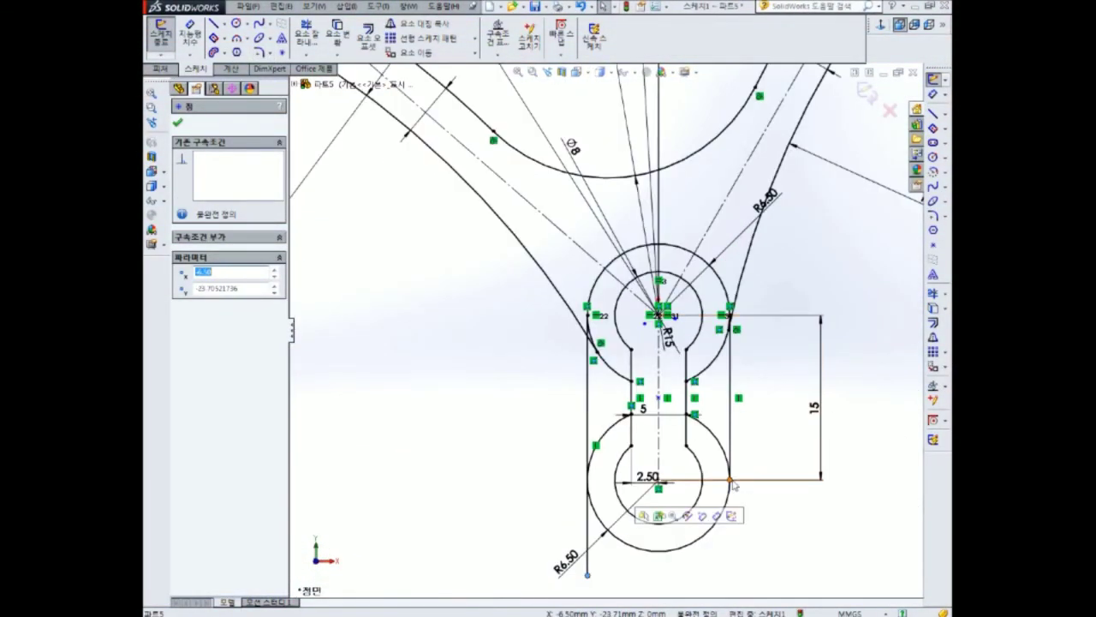